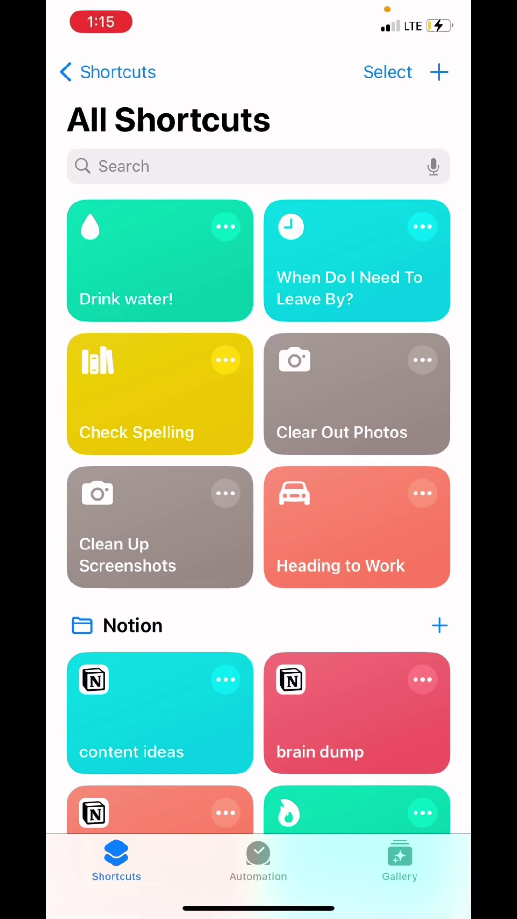
Create a new blank shortcut named 'Get hydrated!'.
left_click(439, 72)
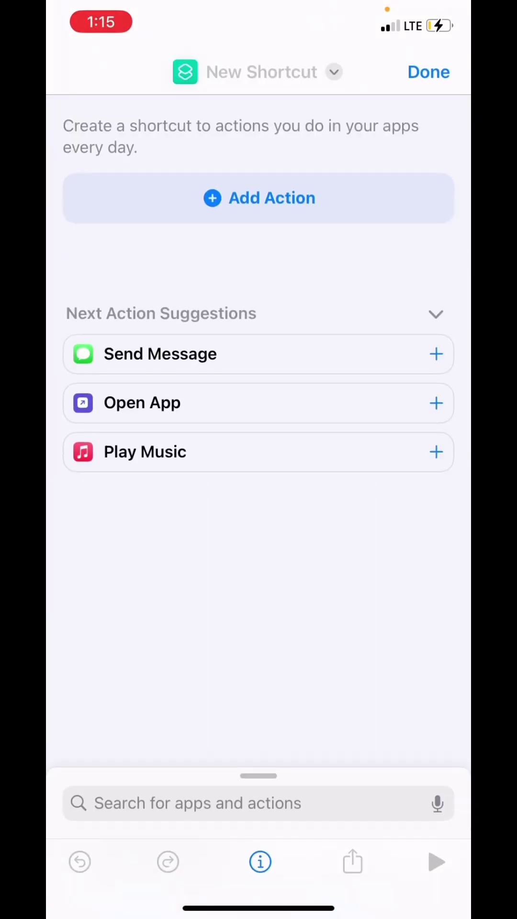
left_click(273, 72)
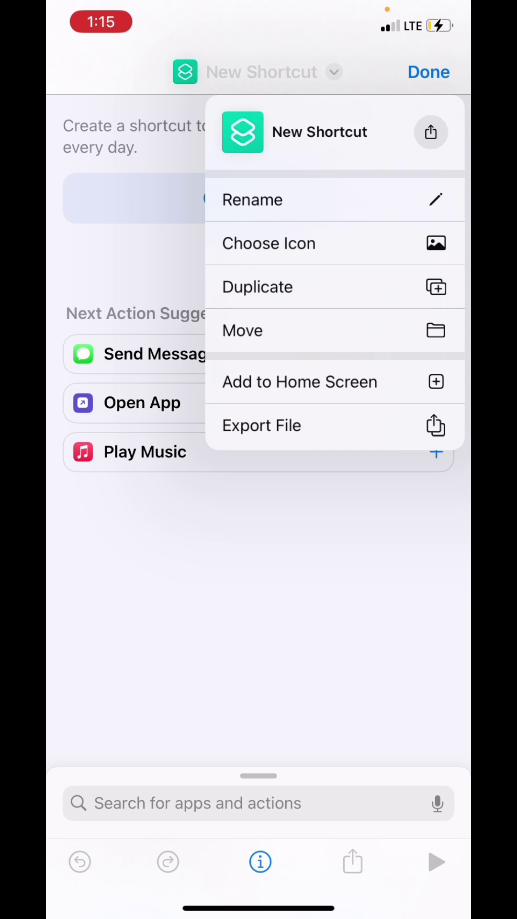
left_click(287, 199)
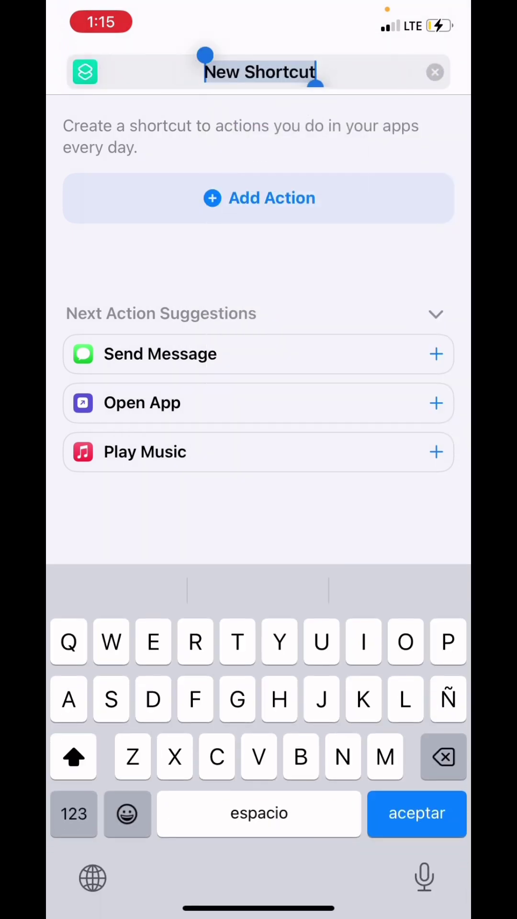
type("Get hyrdated")
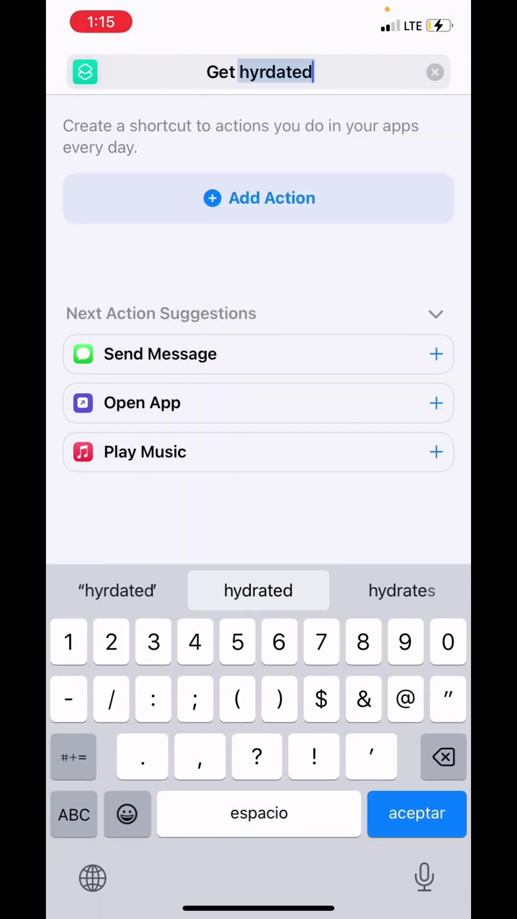
type("!")
left_click(417, 813)
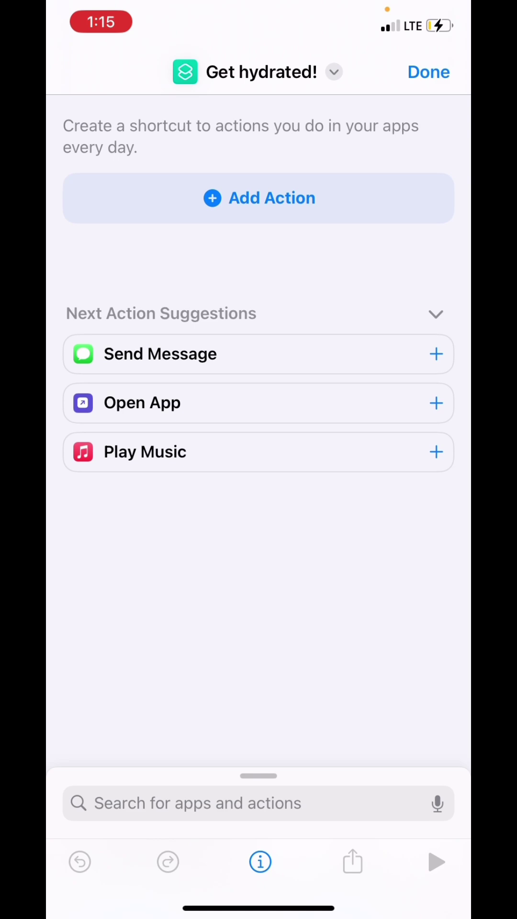
Give the shortcut a dark blue water-drop icon found by searching 'water'.
left_click(84, 72)
left_click(230, 313)
left_click(259, 441)
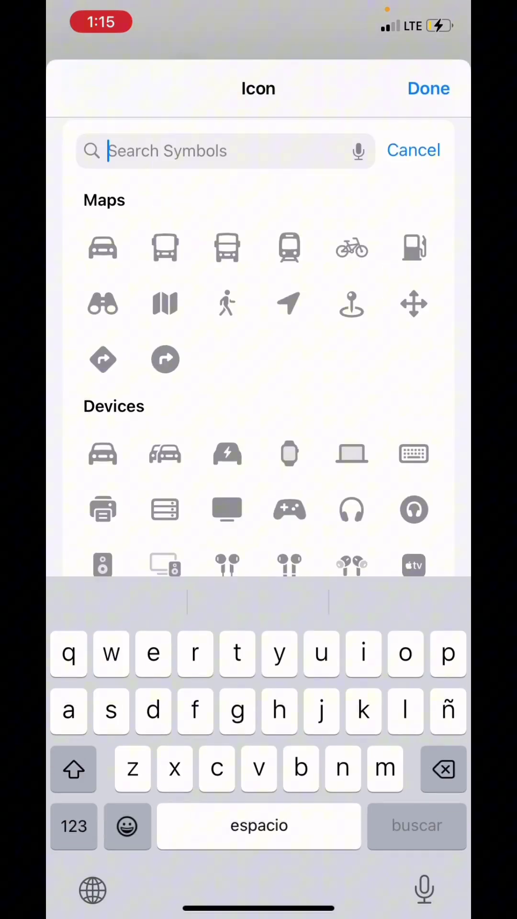
type("wate")
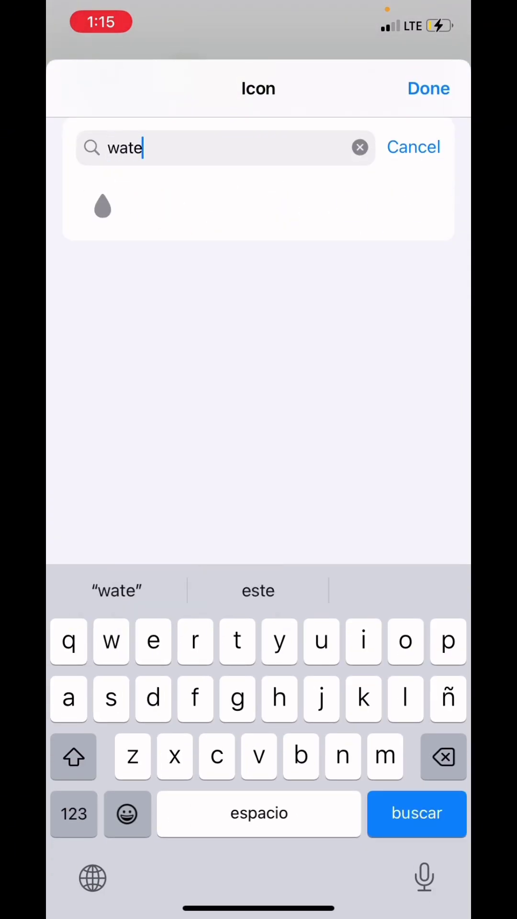
left_click(103, 207)
left_click(429, 89)
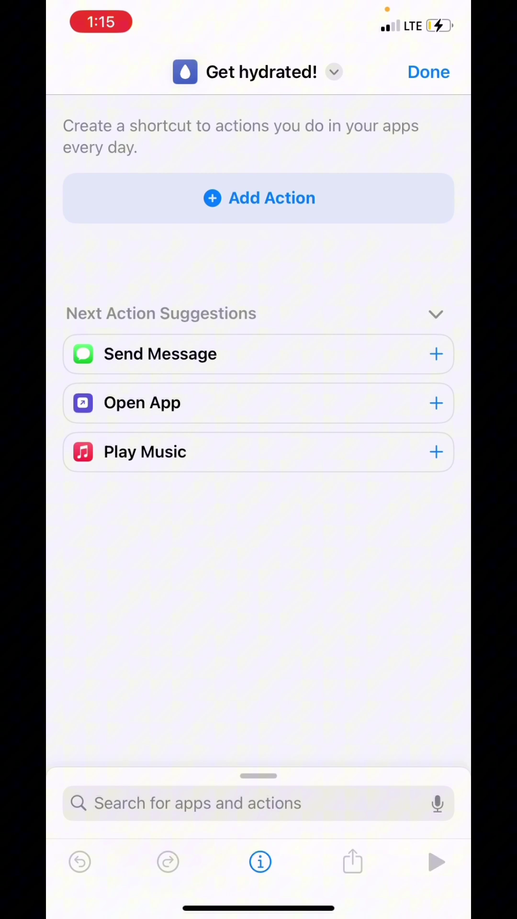
Add a Show Notification action with the message 'you need it.' and save the shortcut.
left_click(259, 198)
left_click(197, 89)
type("n")
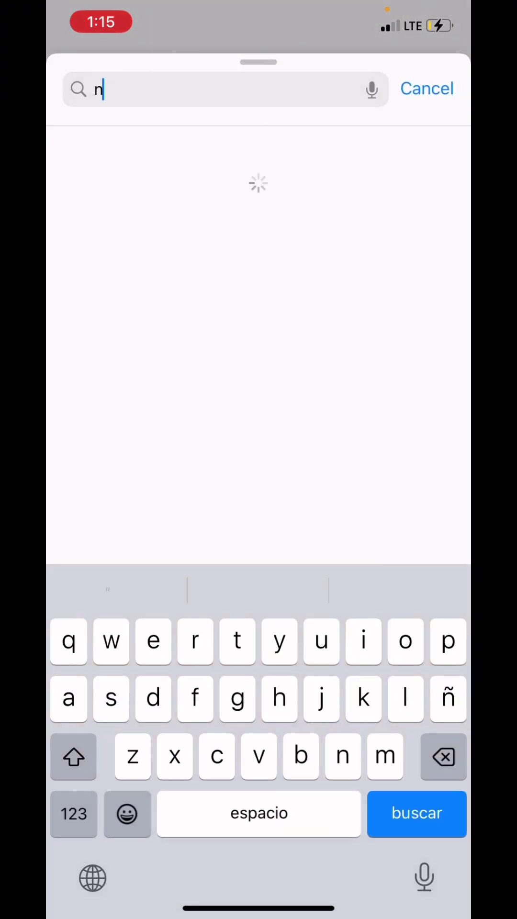
type("otific")
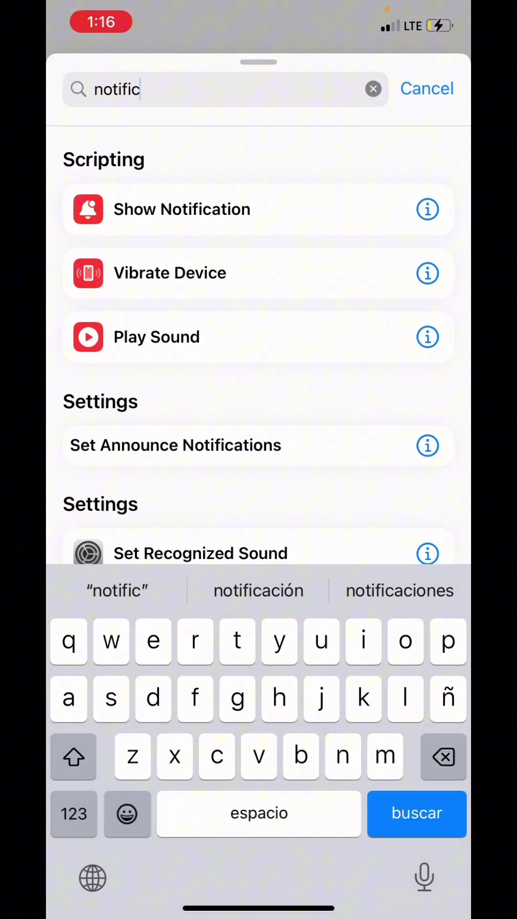
left_click(182, 209)
left_click(102, 166)
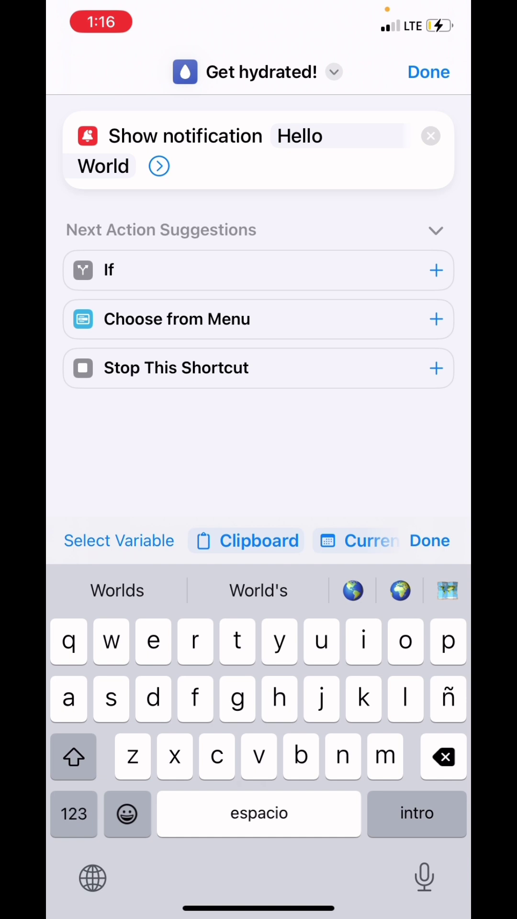
key("BackSpace")
key("BackSpace")
key("BackSpace")
key("BackSpace")
key("BackSpace")
key("BackSpace")
key("BackSpace")
key("BackSpace")
key("BackSpace")
type("y")
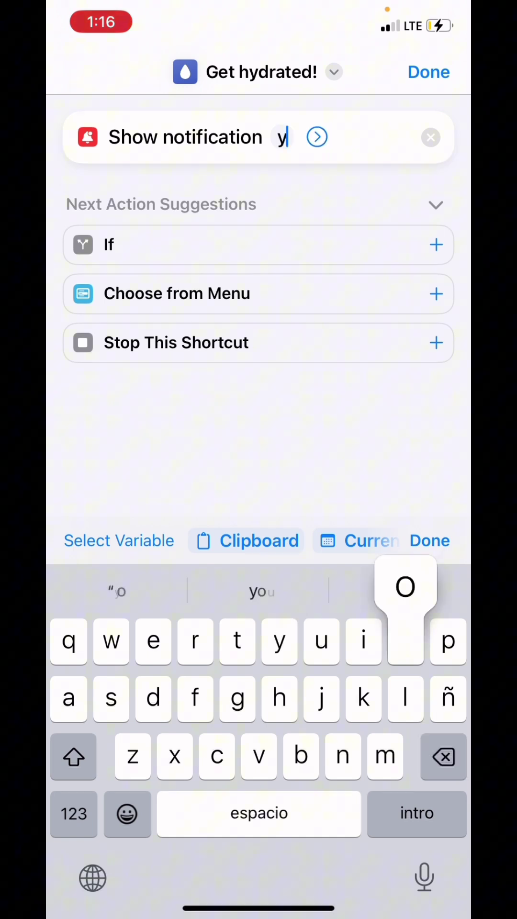
type("ou need it.")
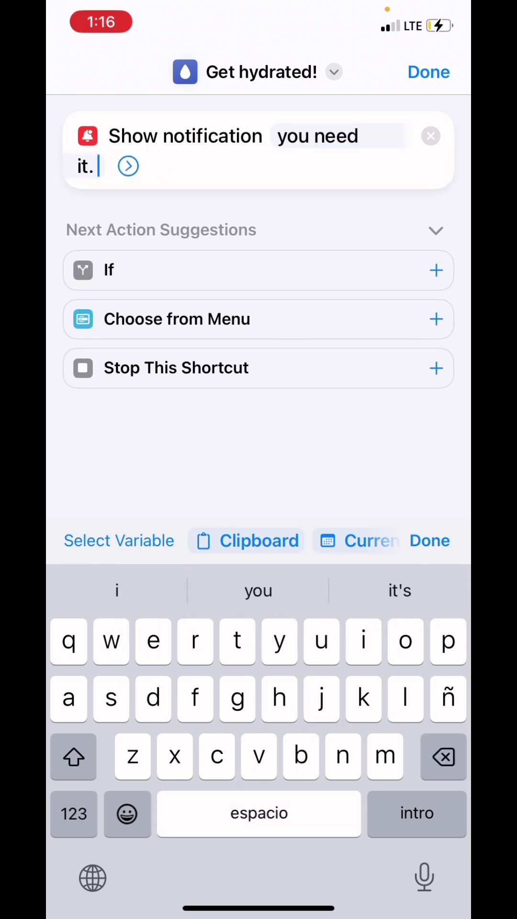
left_click(128, 166)
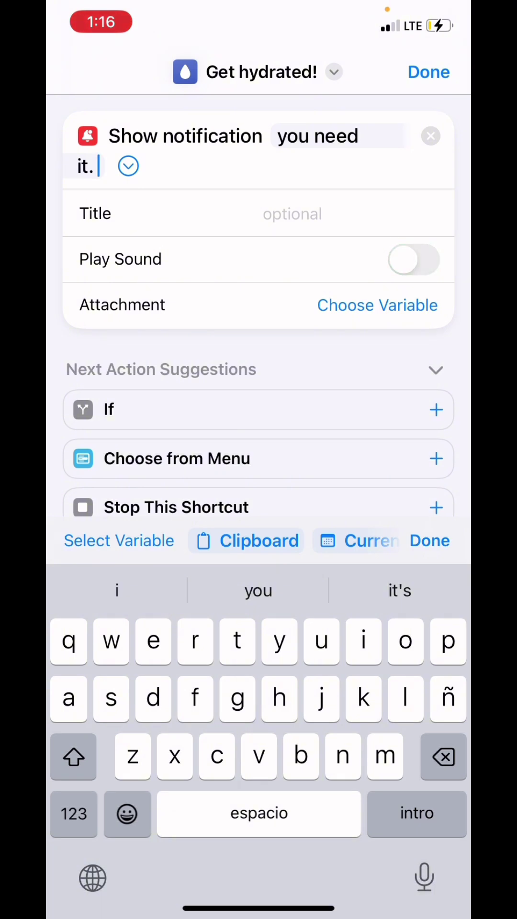
left_click(428, 73)
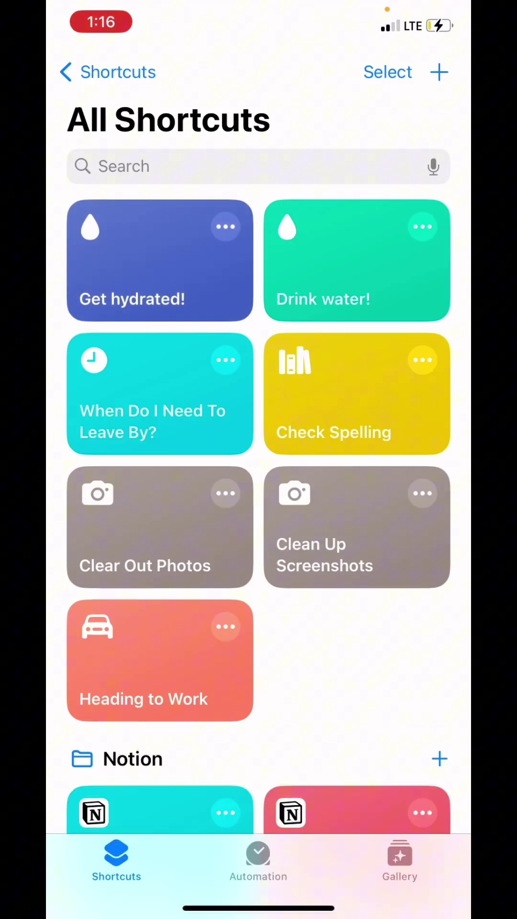
Create a Time of Day automation for 2:30 PM daily that runs immediately.
left_click(259, 860)
scroll(259, 460, "up", 3)
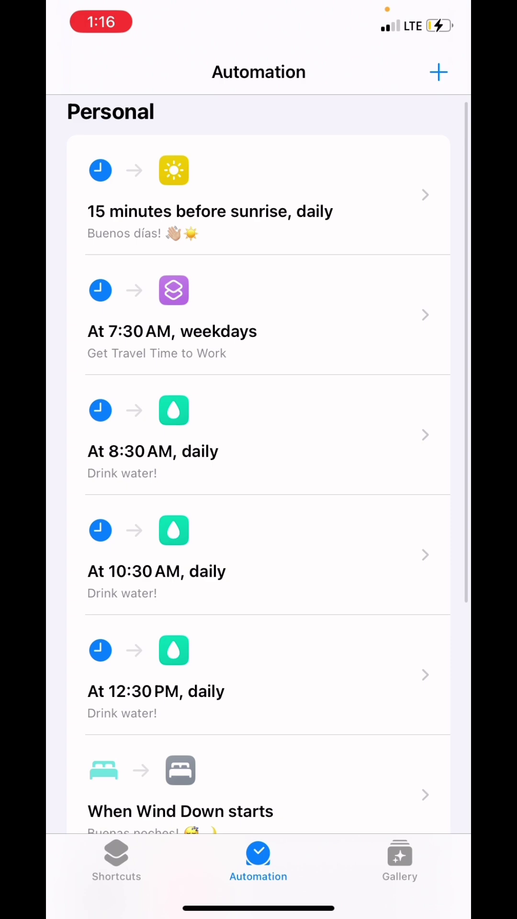
left_click(438, 72)
left_click(259, 266)
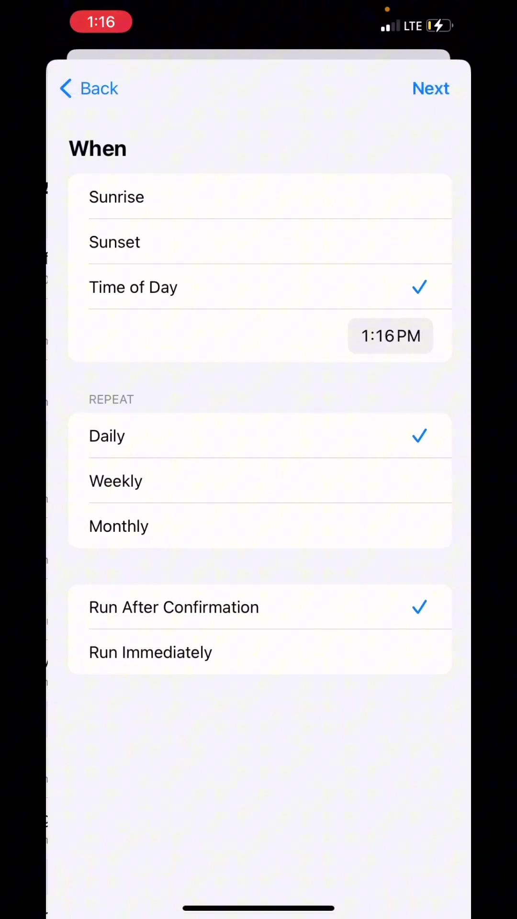
left_click(389, 335)
scroll(242, 467, "down", 1)
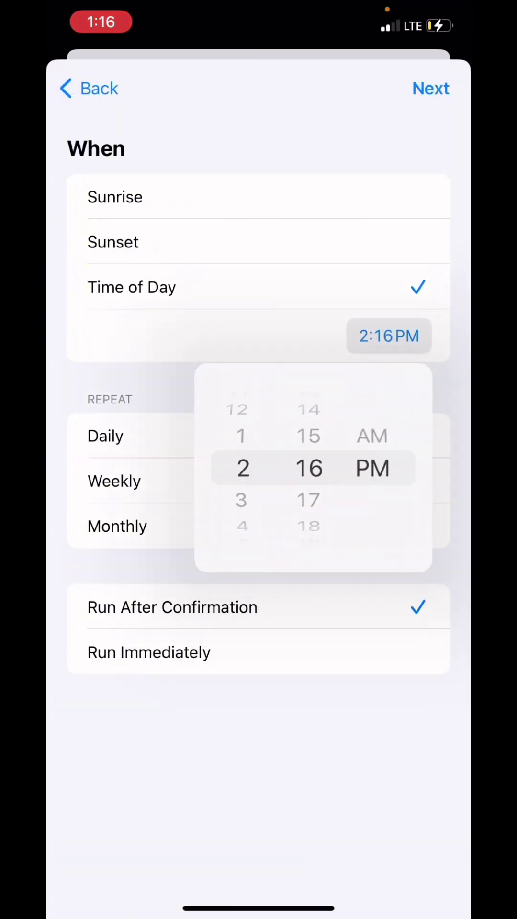
scroll(309, 467, "down", 2)
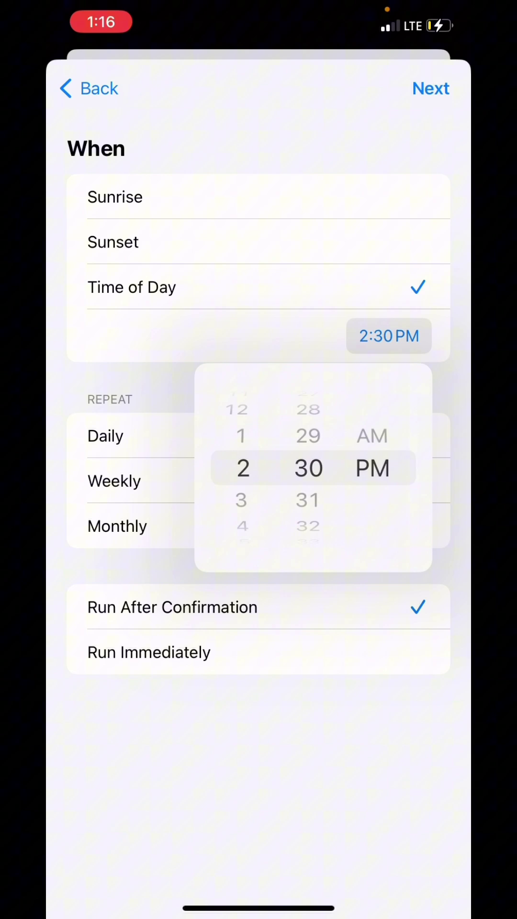
left_click(259, 755)
left_click(259, 653)
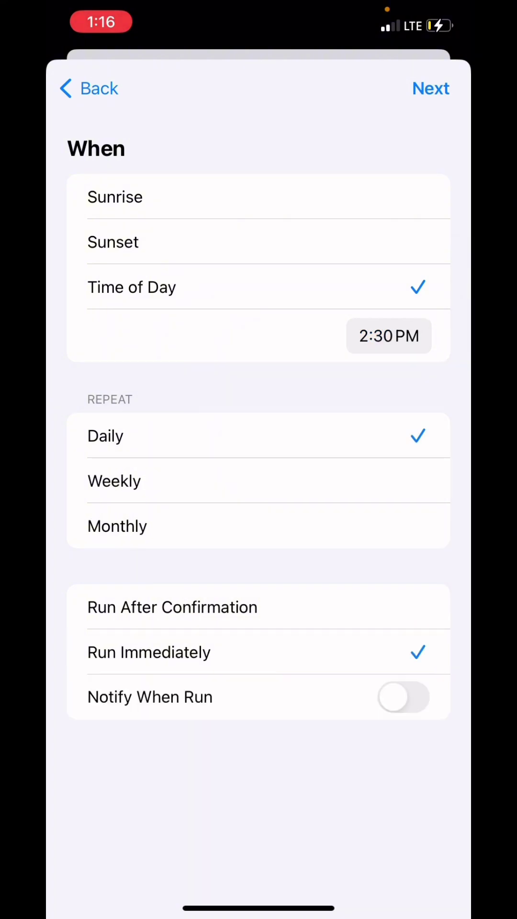
Attach 'Get hydrated!' to the automation, then run it from My Shortcuts as a test.
left_click(431, 89)
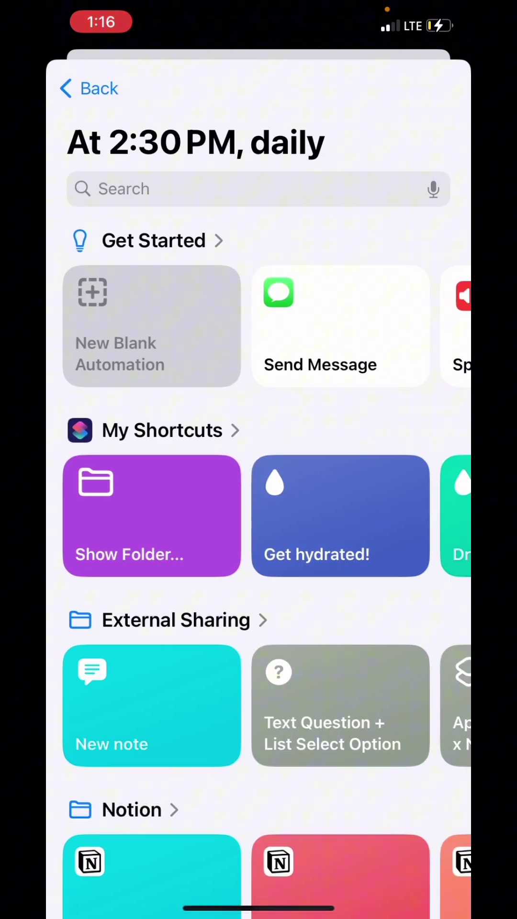
scroll(287, 516, "right", 3)
left_click(152, 516)
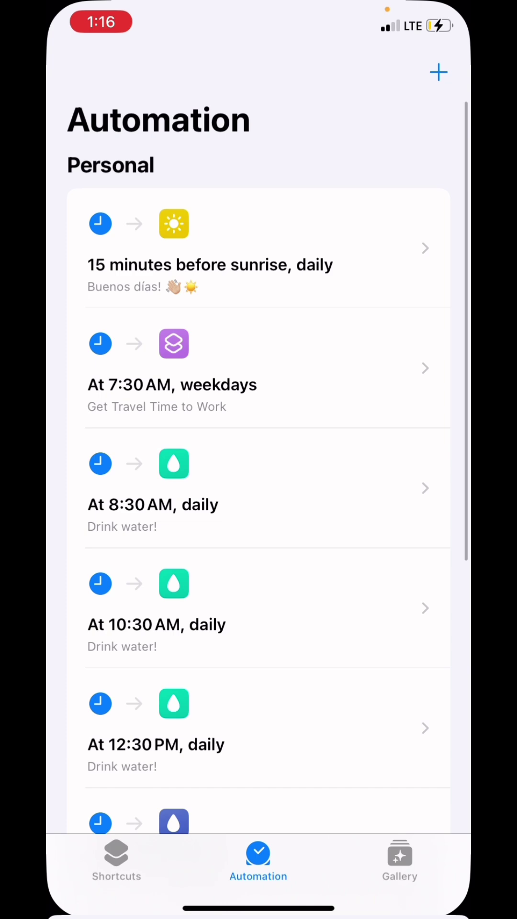
scroll(259, 503, "down", 3)
left_click(117, 861)
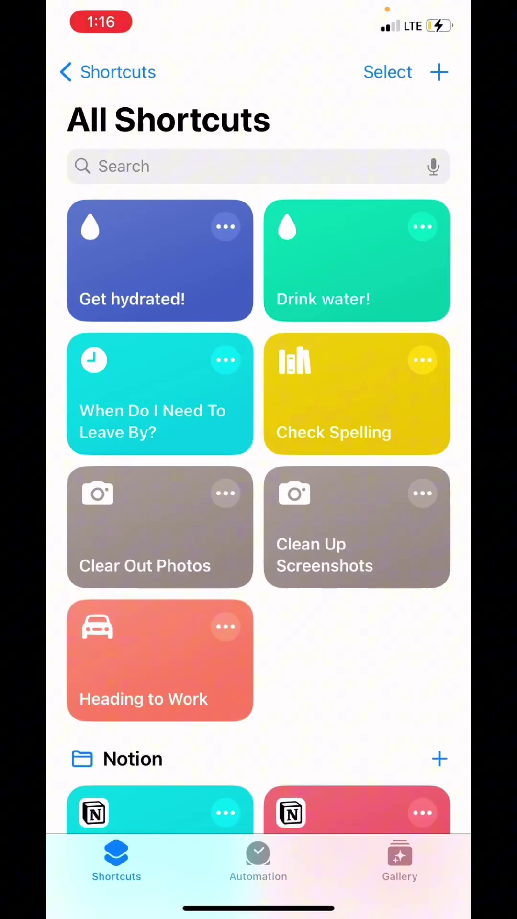
left_click(159, 260)
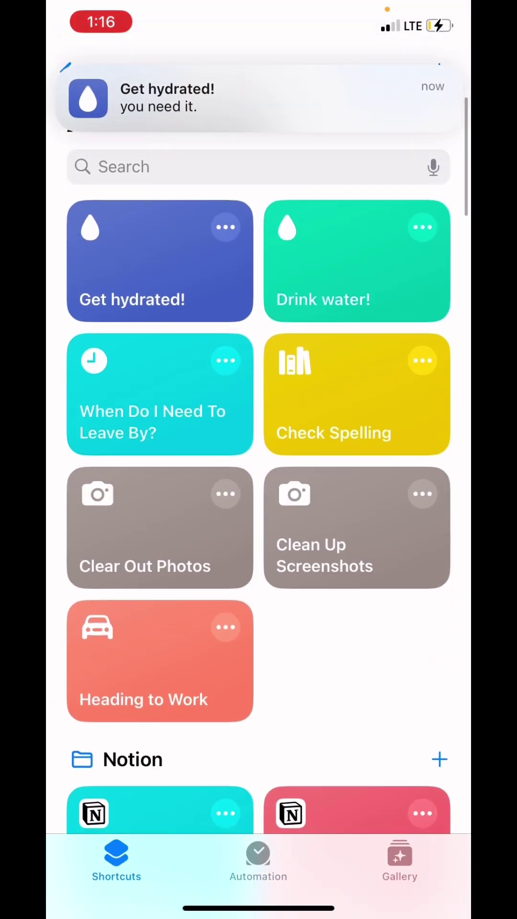